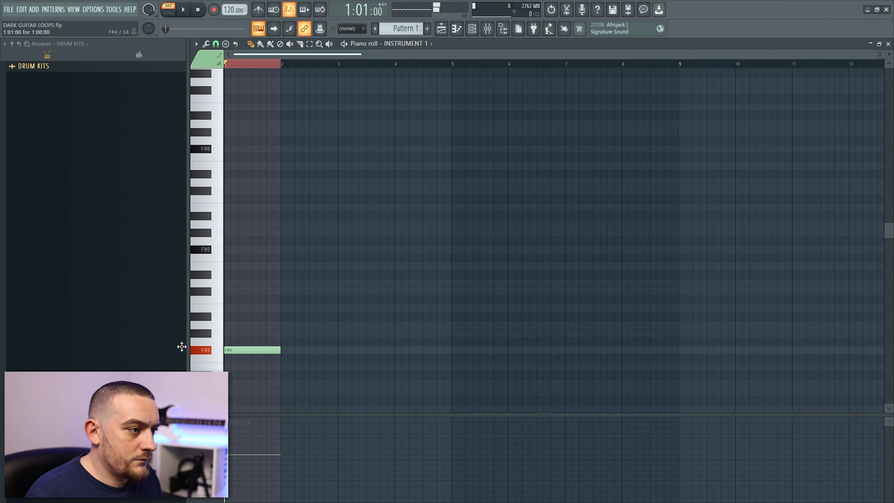
- Add an F#5 above the one-bar F#4 and a C#5 starting on the fourth step of bar 1
{"action": "key", "text": "space"}
{"action": "key", "text": "space"}
{"action": "scroll", "coordinate": [243, 284], "scroll_direction": "up", "scroll_amount": 3, "text": "ctrl"}
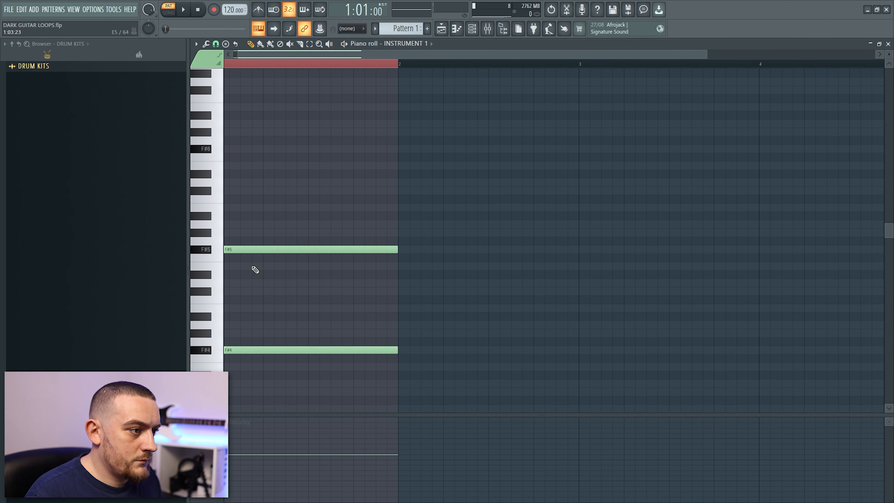
{"action": "left_click_drag", "start_coordinate": [249, 284], "coordinate": [250, 292]}
{"action": "key", "text": "space"}
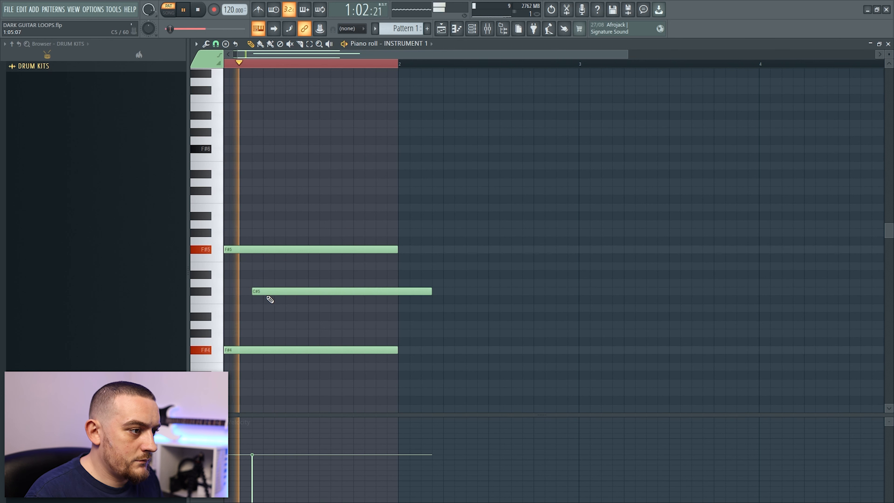
{"action": "key", "text": "space"}
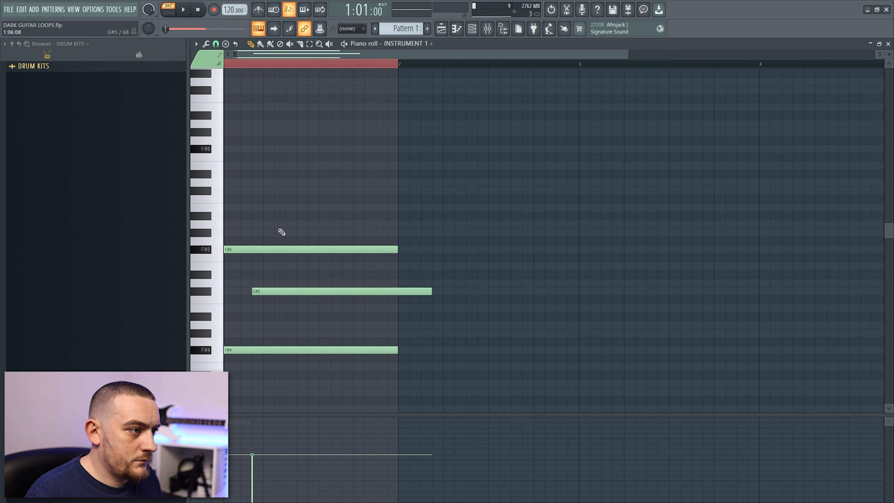
- Add a G#5 on the seventh step of bar 1, followed by an A5 at 1:09
{"action": "left_click_drag", "start_coordinate": [278, 224], "coordinate": [278, 232]}
{"action": "key", "text": "space"}
{"action": "key", "text": "space"}
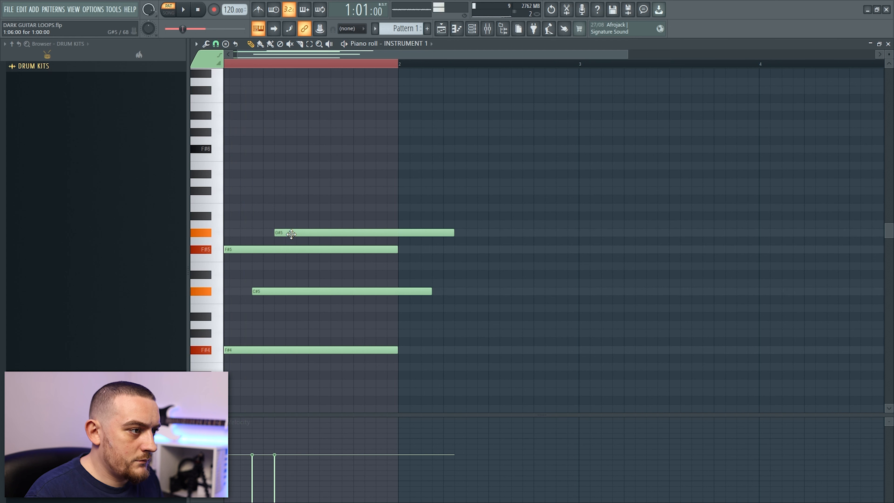
{"action": "key", "text": "space"}
{"action": "left_click", "coordinate": [313, 224]}
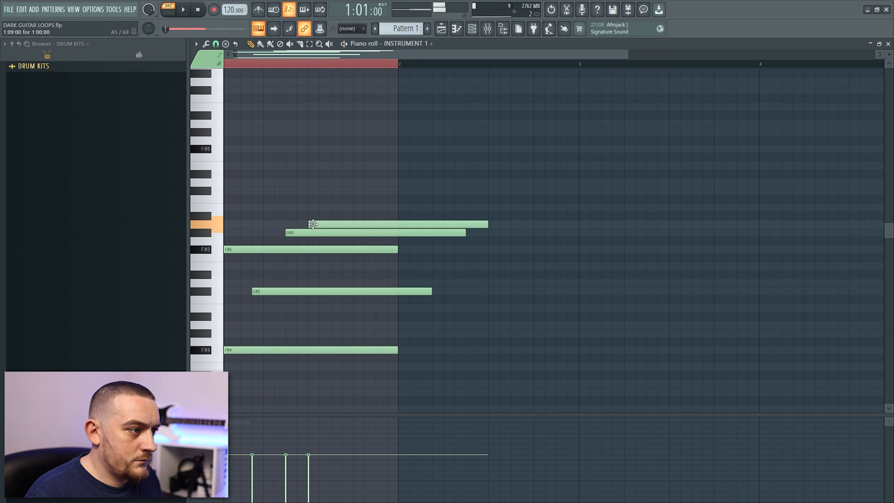
- Shorten the G#5 to end where the A5 starts, and trim the A5 and C#5 to the end of bar 1
{"action": "left_click_drag", "start_coordinate": [464, 233], "coordinate": [309, 239]}
{"action": "key", "text": "space"}
{"action": "left_click_drag", "start_coordinate": [488, 225], "coordinate": [398, 225]}
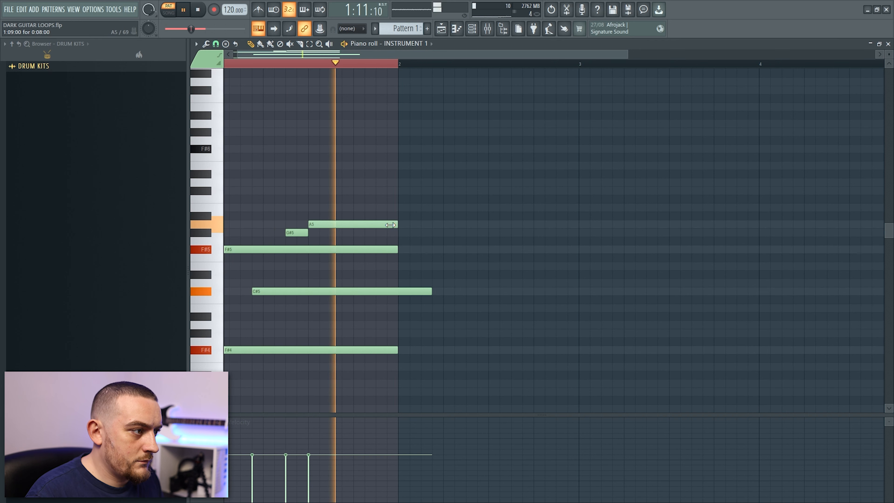
{"action": "key", "text": "space"}
- Duplicate all the bar 1 notes into bar 2 and play them back
{"action": "key", "text": "ctrl+a"}
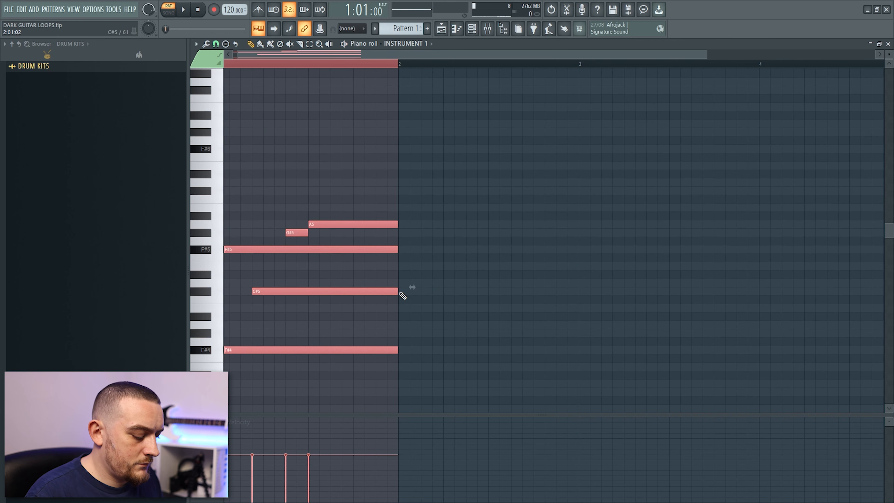
{"action": "key", "text": "ctrl+b"}
{"action": "key", "text": "space"}
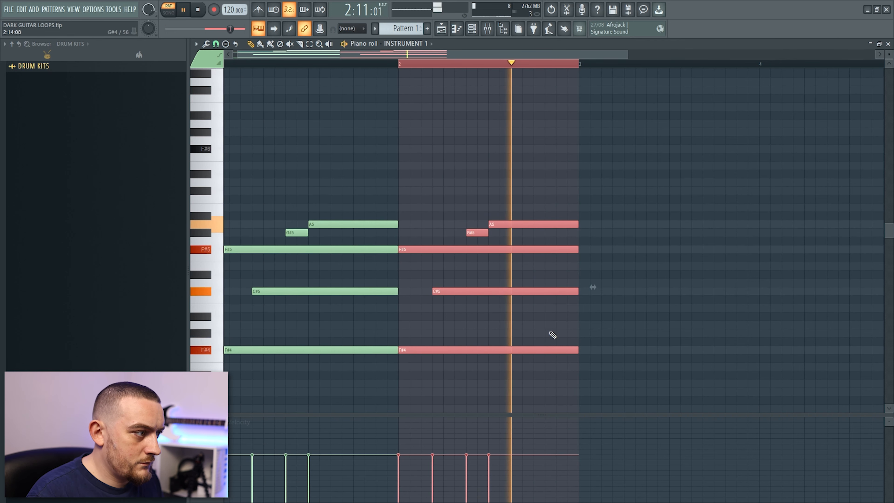
- Add a G#5 at 2:13 and trim it to the end of bar 2
{"action": "left_click", "coordinate": [539, 232]}
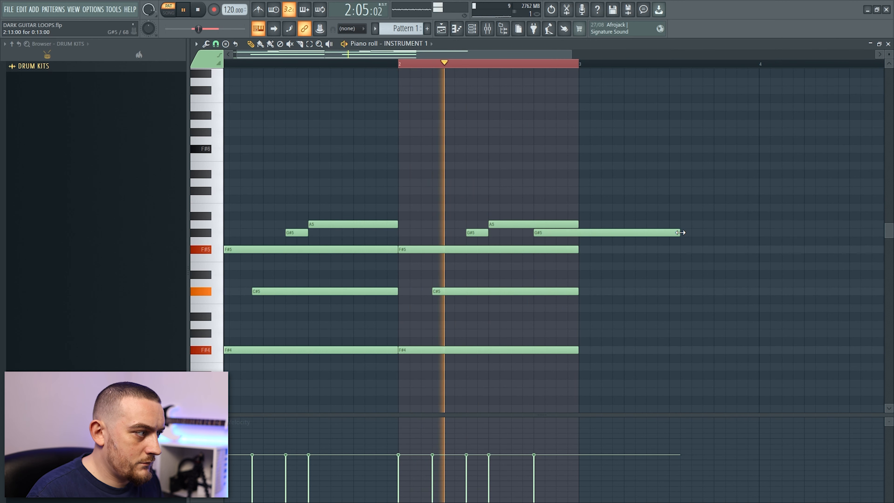
{"action": "left_click_drag", "start_coordinate": [670, 236], "coordinate": [578, 235]}
{"action": "key", "text": "space"}
- Duplicate the whole two-bar phrase into bars 3 and 4 and clear the selection
{"action": "key", "text": "ctrl+a"}
{"action": "scroll", "coordinate": [318, 380], "scroll_direction": "down", "scroll_amount": 3}
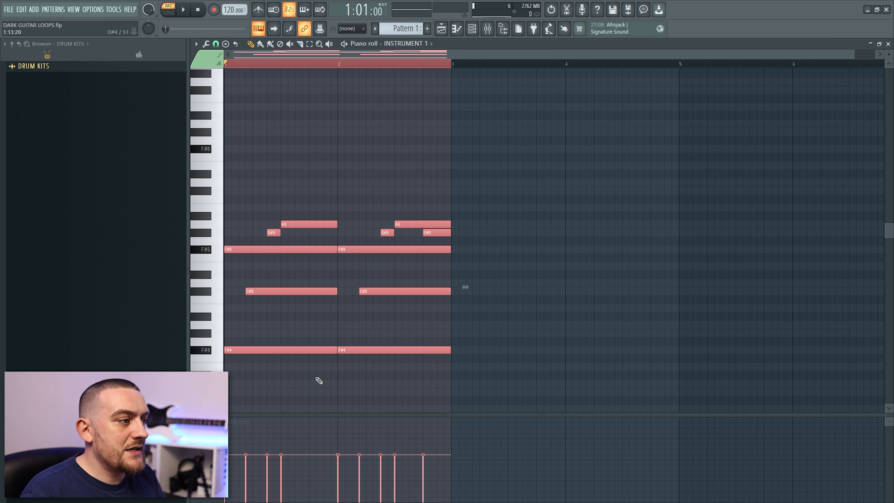
{"action": "key", "text": "ctrl+b"}
{"action": "key", "text": "ctrl+d"}
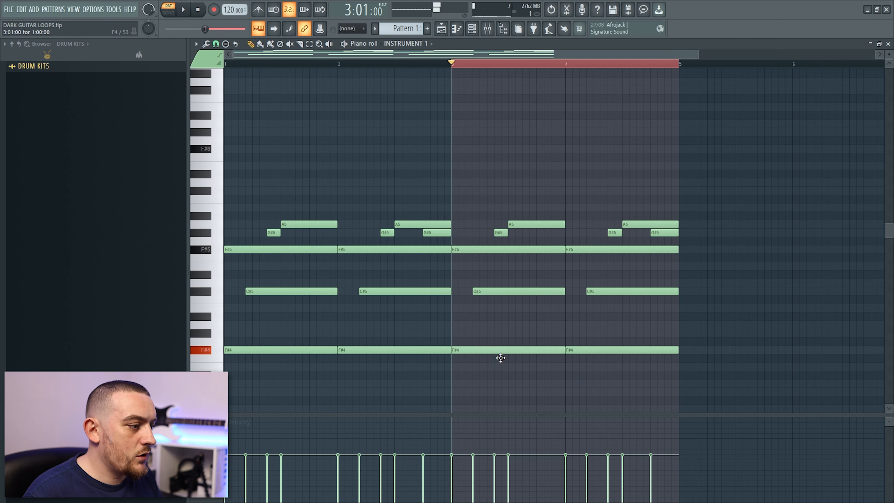
- Lower the F#4 root notes to D4 in bar 3 and C#4 in bar 4, and add a C#6 at 3:13
{"action": "left_click_drag", "start_coordinate": [501, 354], "coordinate": [501, 382]}
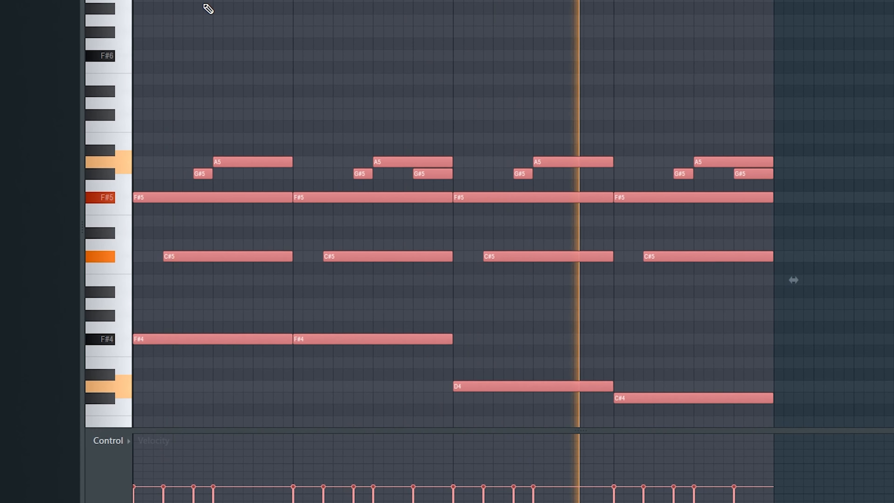
{"action": "key", "text": "ctrl+d"}
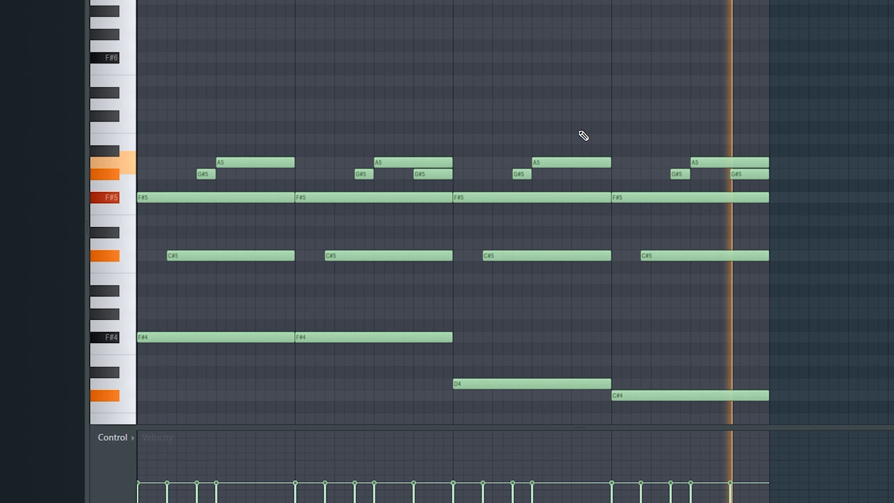
{"action": "left_click", "coordinate": [571, 118]}
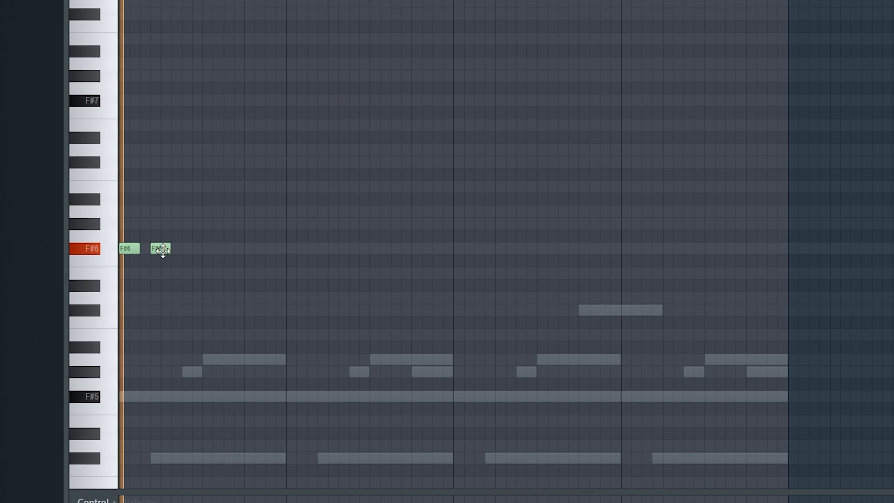
- Write a melody of repeated short F#6 notes across bar 1 and alternating A6 and G#6 notes in bar 2
{"action": "left_click", "coordinate": [182, 249]}
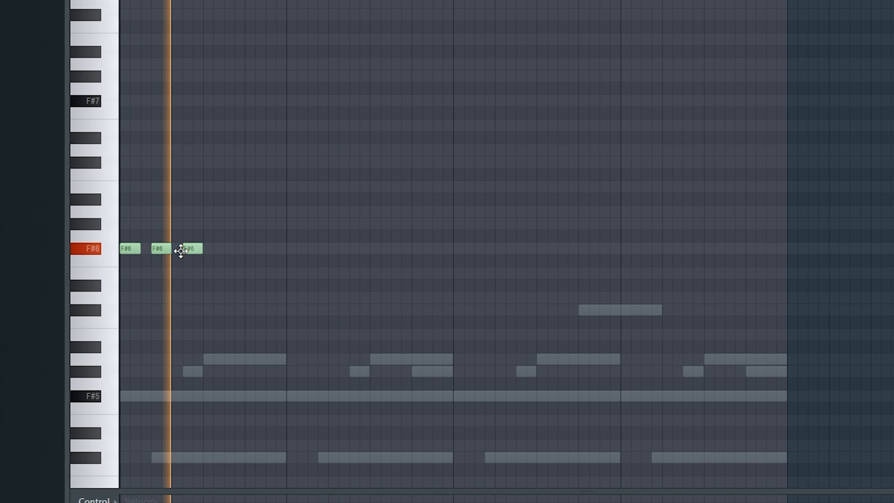
{"action": "left_click", "coordinate": [248, 251]}
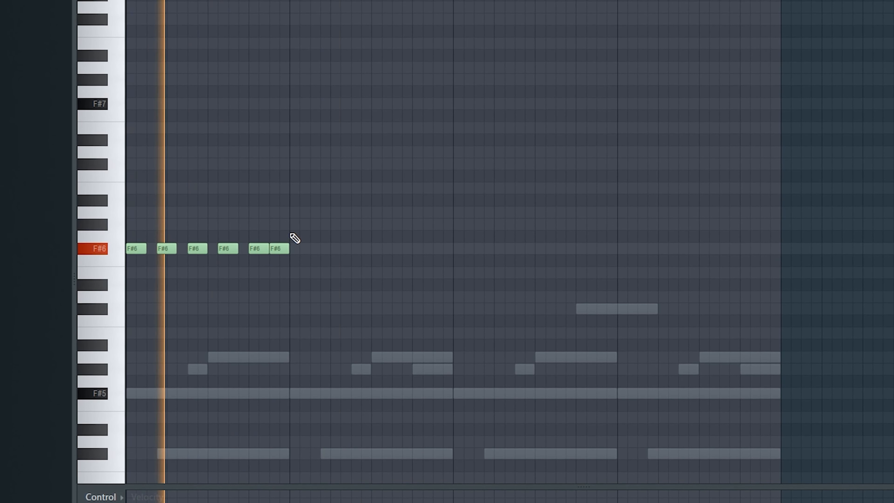
{"action": "left_click", "coordinate": [294, 212]}
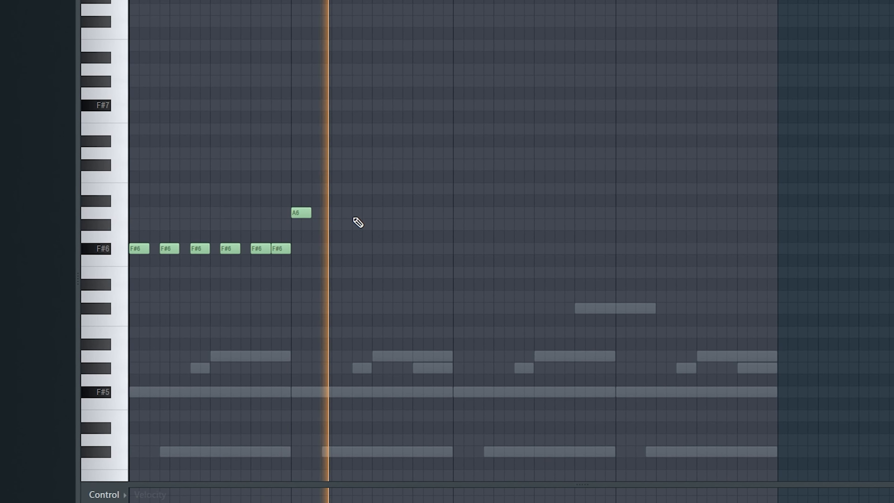
{"action": "left_click", "coordinate": [374, 213]}
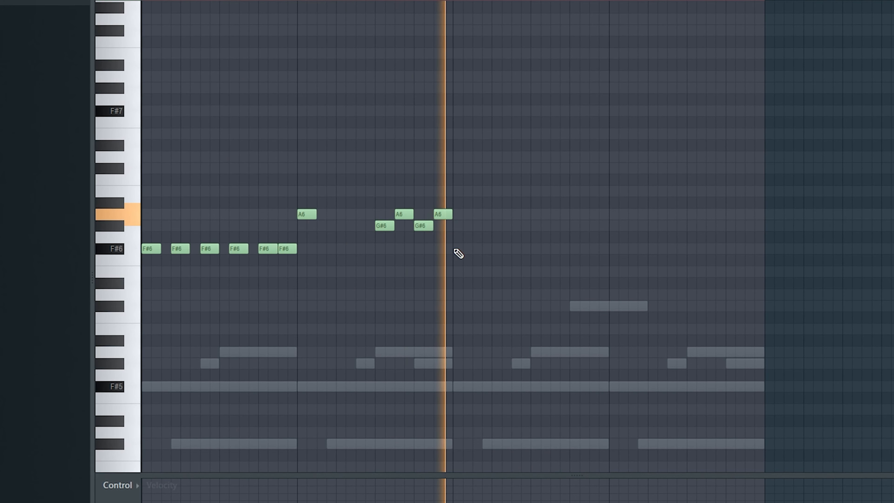
- Continue the melody in bar 3 with repeated short D6 notes and an F#6 before the last D6
{"action": "key", "text": "space"}
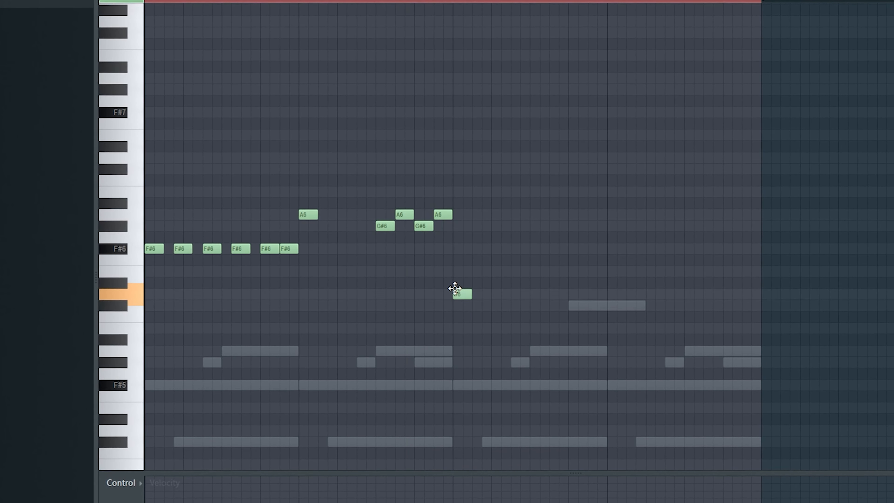
{"action": "left_click", "coordinate": [489, 294]}
{"action": "left_click", "coordinate": [517, 295]}
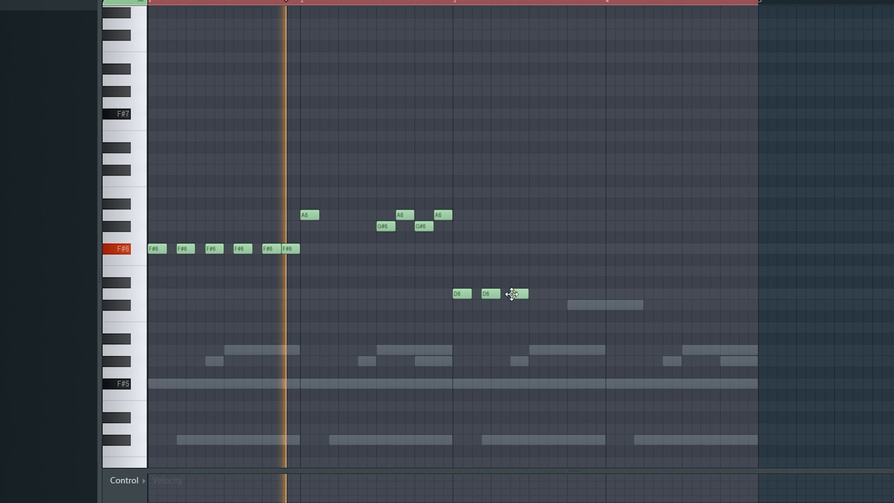
{"action": "left_click", "coordinate": [540, 294]}
{"action": "left_click", "coordinate": [568, 294]}
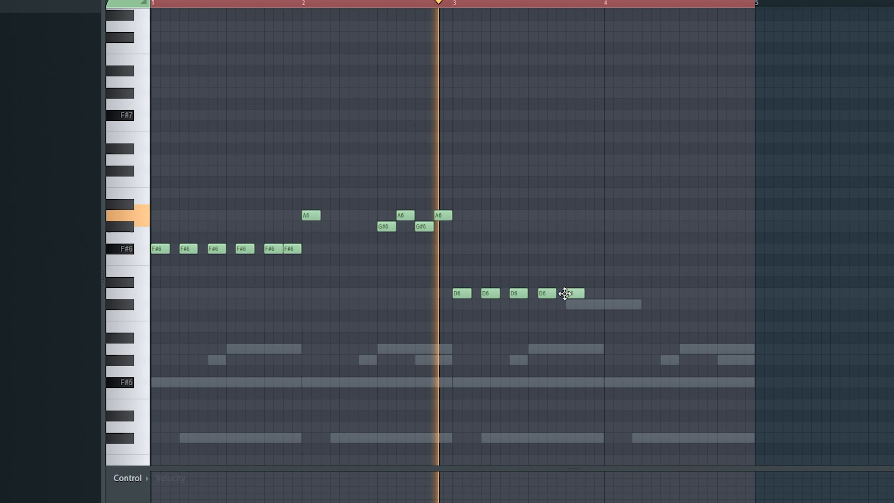
{"action": "key", "text": "space"}
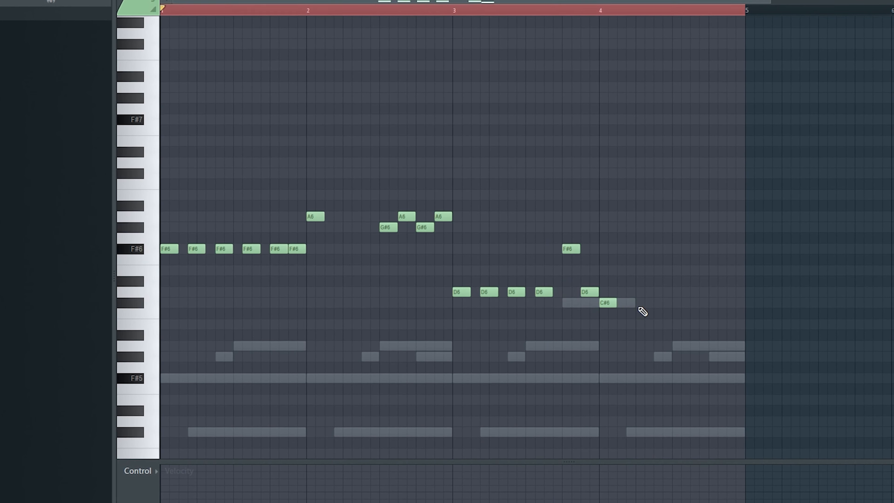
- Complete the melody in bar 4 with spaced short C#6 notes and a G#6 before the last C#6
{"action": "key", "text": "space"}
{"action": "left_click", "coordinate": [687, 303]}
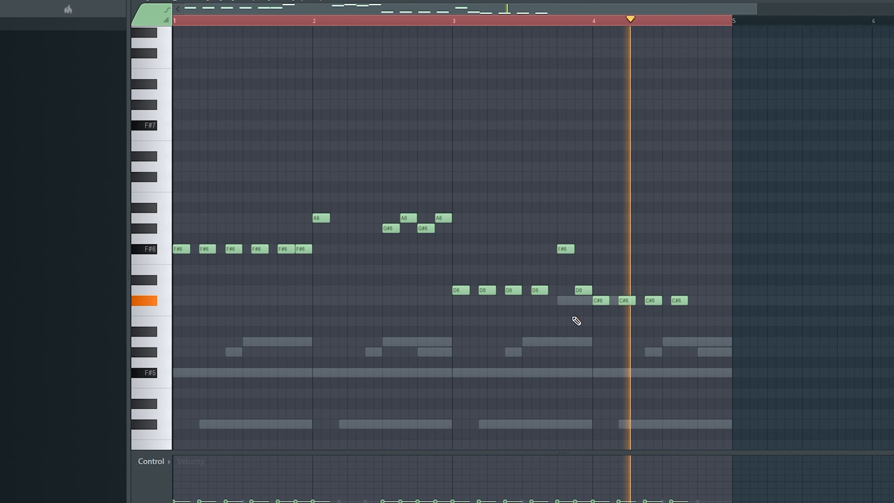
{"action": "key", "text": "space"}
{"action": "left_click", "coordinate": [702, 287]}
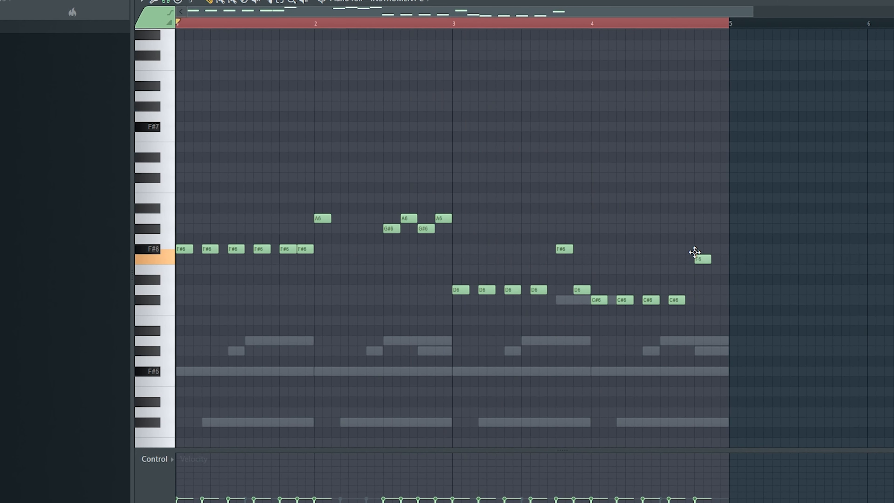
{"action": "left_click", "coordinate": [712, 301]}
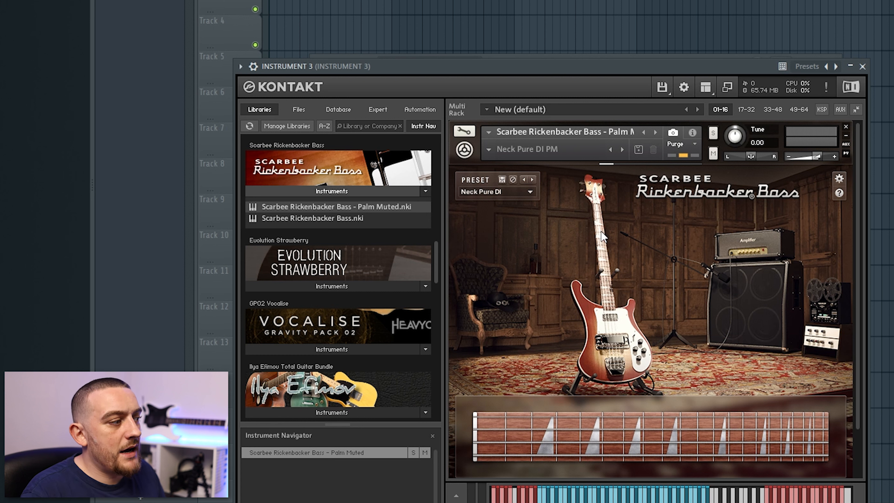
- Open the preset list of the Scarbee Rickenbacker Bass - Palm Muted instrument
{"action": "left_click", "coordinate": [529, 192]}
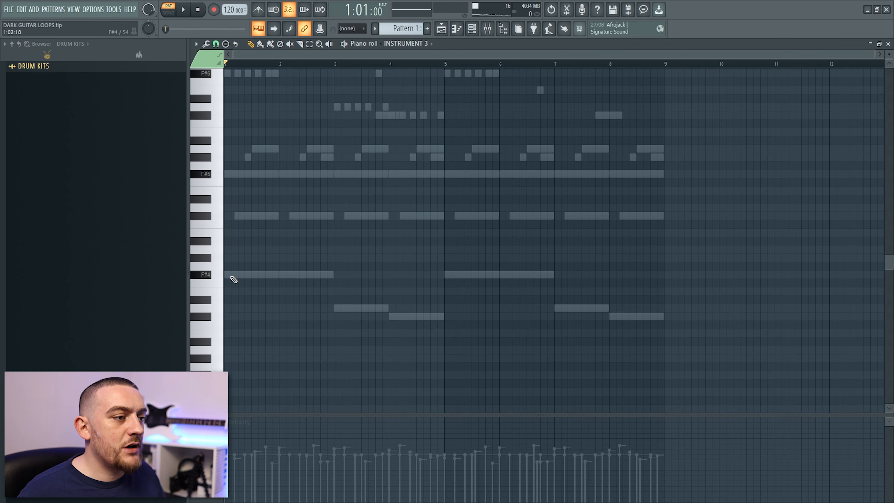
- Start the bass line with an F#3 lasting one and a half bars and a second F#3 directly after it
{"action": "left_click_drag", "start_coordinate": [230, 324], "coordinate": [162, 324]}
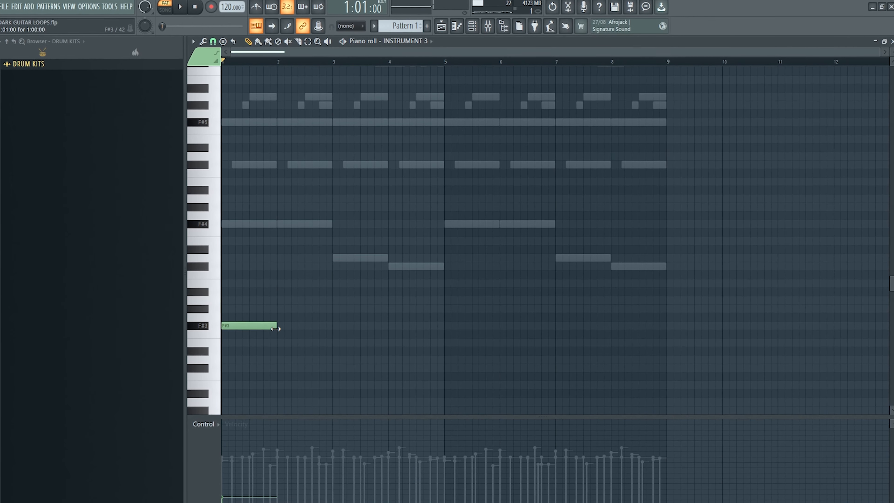
{"action": "key", "text": "space"}
{"action": "left_click_drag", "start_coordinate": [275, 329], "coordinate": [304, 330]}
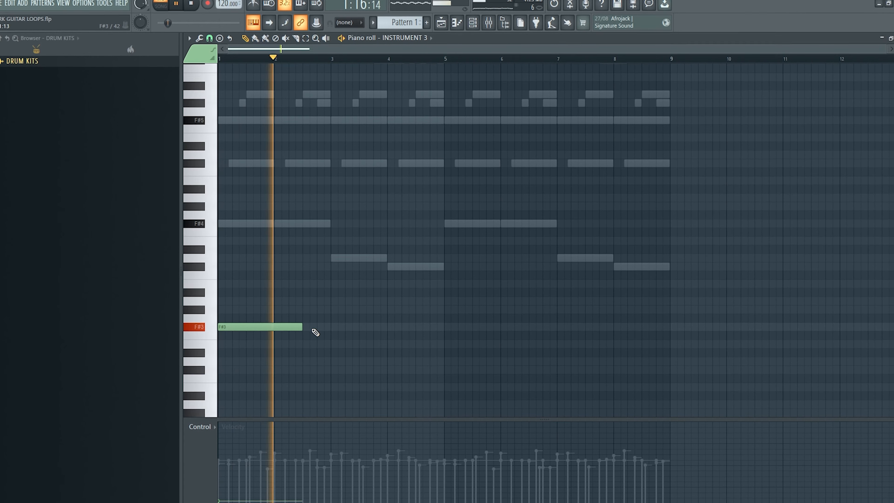
{"action": "left_click", "coordinate": [303, 327]}
- Add a one-bar D3 in bar 3 and a one-bar C#3 in bar 4, trimming the second F#3 to the end of bar 2
{"action": "left_click", "coordinate": [331, 362]}
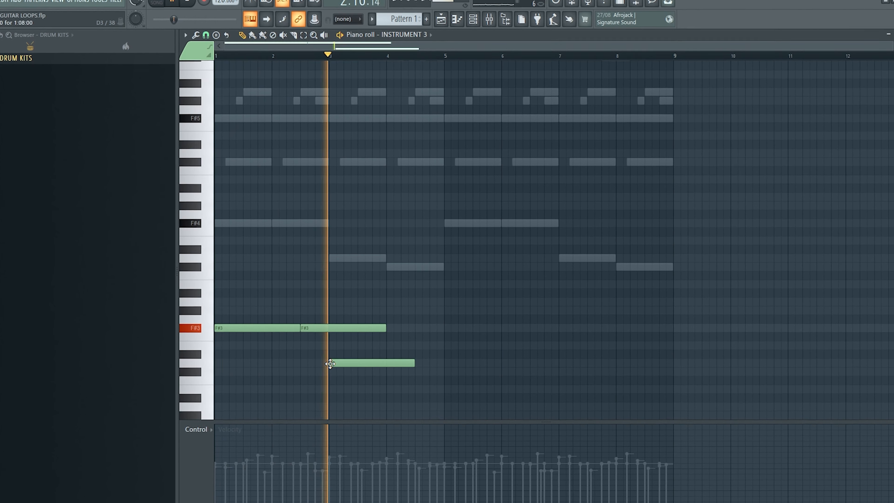
{"action": "left_click_drag", "start_coordinate": [414, 363], "coordinate": [386, 366]}
{"action": "key", "text": "space"}
{"action": "left_click", "coordinate": [389, 376]}
{"action": "key", "text": "space"}
{"action": "left_click_drag", "start_coordinate": [383, 330], "coordinate": [319, 339]}
- Duplicate the four-bar bass line into bars 5 to 8 and clear the selection
{"action": "key", "text": "ctrl+a"}
{"action": "left_click_drag", "start_coordinate": [246, 328], "coordinate": [485, 346]}
{"action": "left_click", "coordinate": [521, 384]}
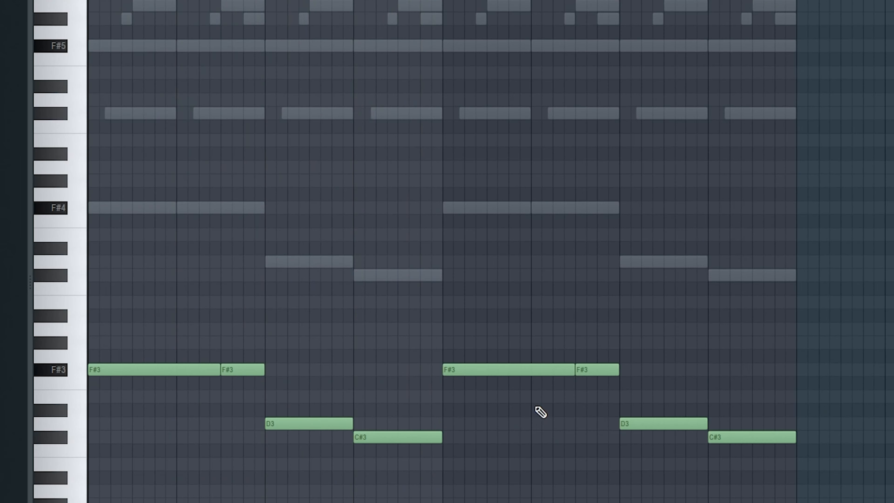
- Raise the D3 and C#3 bass notes in bars 7 and 8 by one octave and play the result
{"action": "left_click_drag", "start_coordinate": [663, 403], "coordinate": [808, 472]}
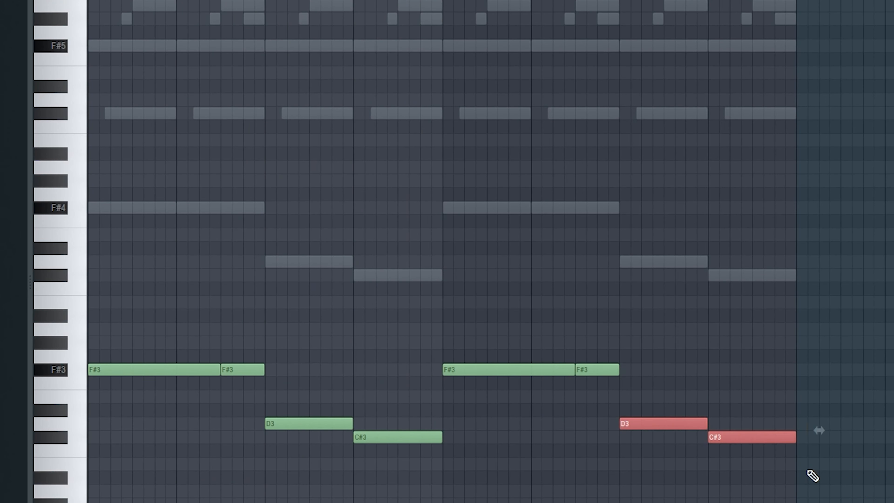
{"action": "key", "text": "ctrl+Up"}
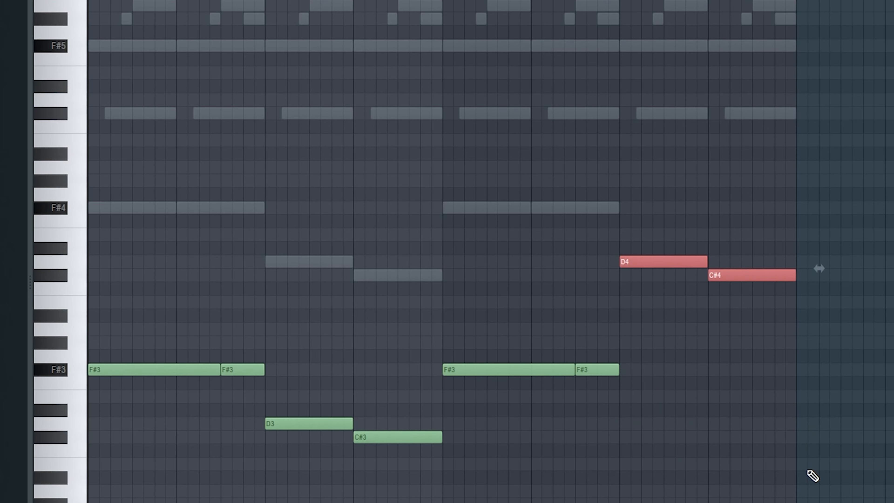
{"action": "key", "text": "space"}
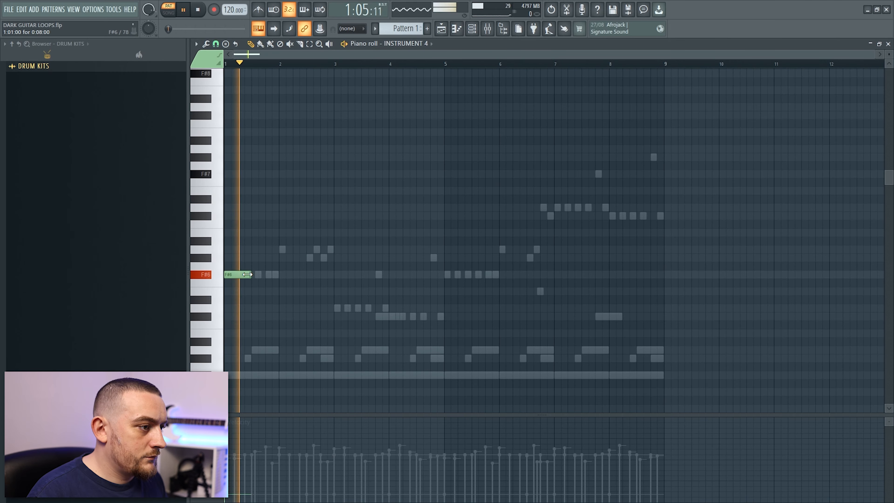
- Start the lead with a 14-step F#6, a two-step G#6 ending bar 1, an A6 opening bar 2 and a B6 following it
{"action": "left_click_drag", "start_coordinate": [247, 274], "coordinate": [264, 279]}
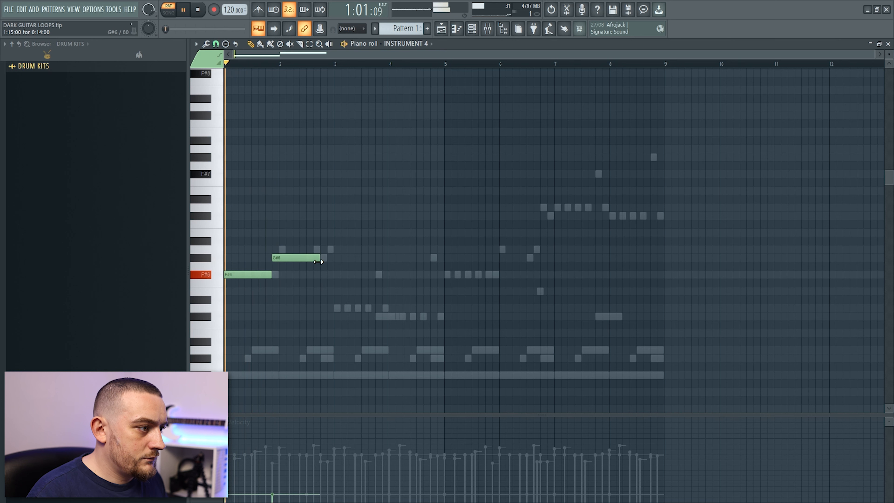
{"action": "left_click_drag", "start_coordinate": [321, 260], "coordinate": [278, 262]}
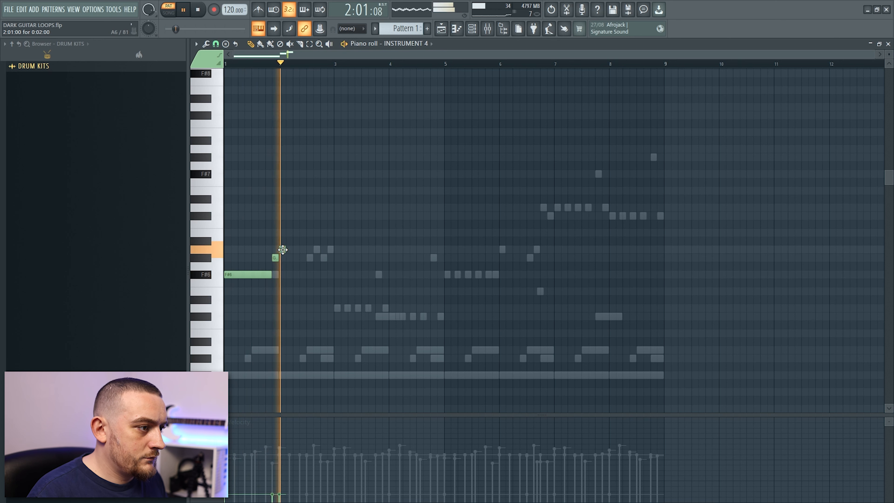
{"action": "left_click_drag", "start_coordinate": [289, 249], "coordinate": [303, 253]}
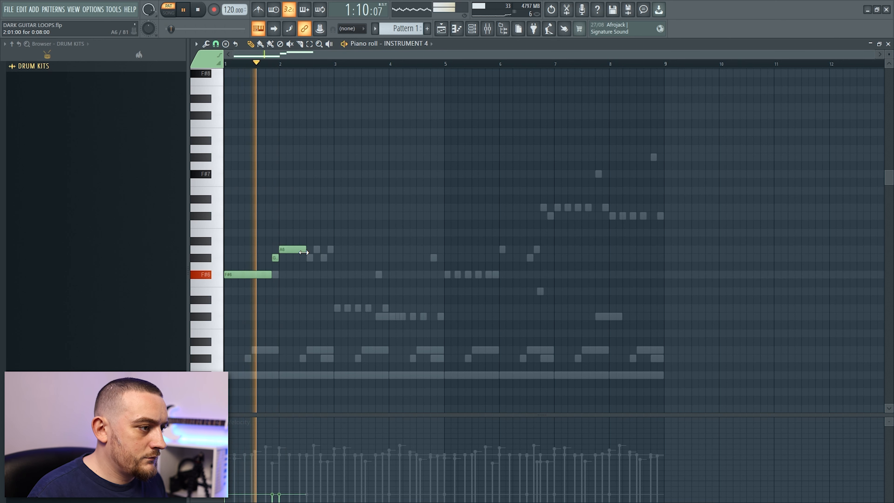
{"action": "left_click", "coordinate": [304, 232]}
{"action": "left_click_drag", "start_coordinate": [306, 250], "coordinate": [333, 233]}
{"action": "key", "text": "space"}
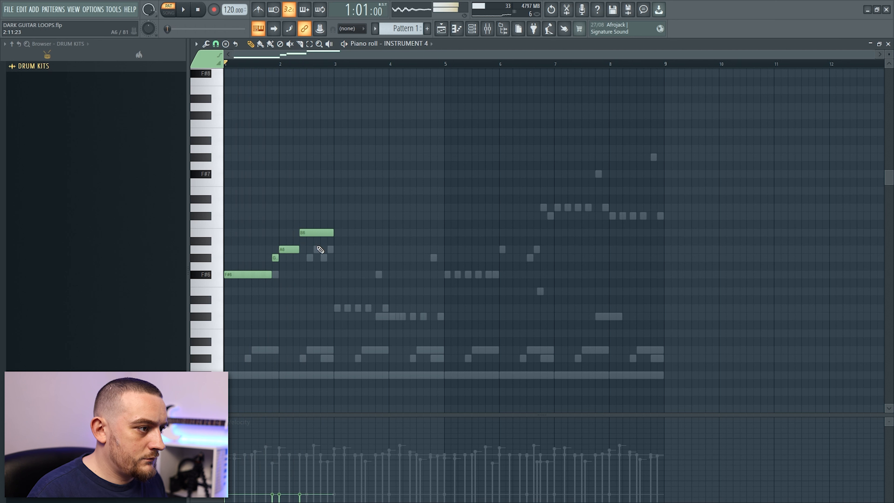
- Shorten the B6 in bar 2 to two steps and complete the bar with a four-step A6 and a four-step G#6
{"action": "left_click", "coordinate": [317, 250]}
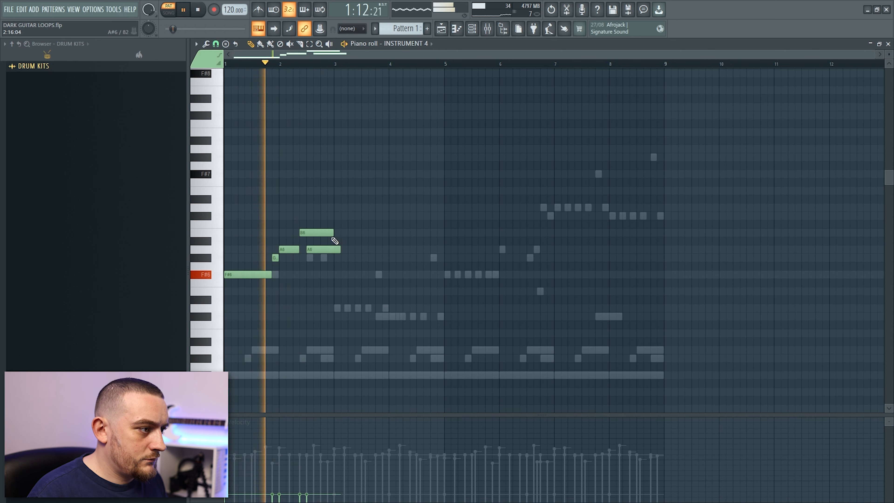
{"action": "left_click_drag", "start_coordinate": [333, 233], "coordinate": [320, 251]}
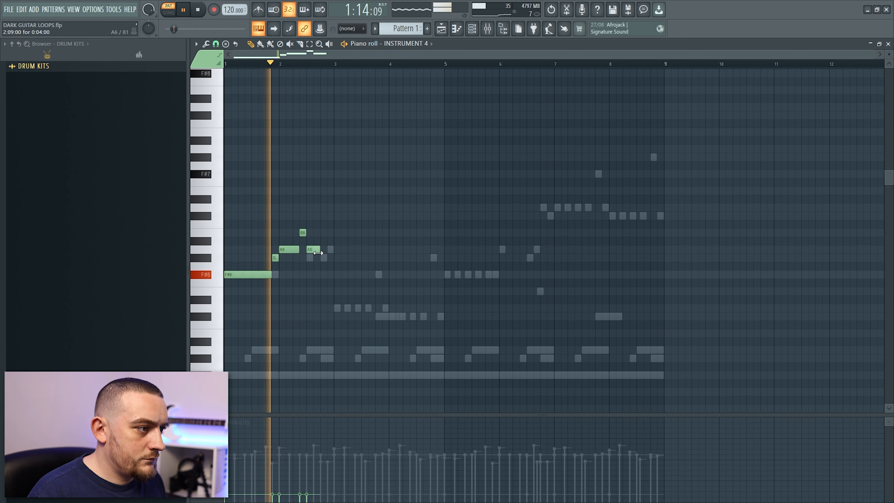
{"action": "left_click", "coordinate": [324, 259]}
{"action": "key", "text": "space"}
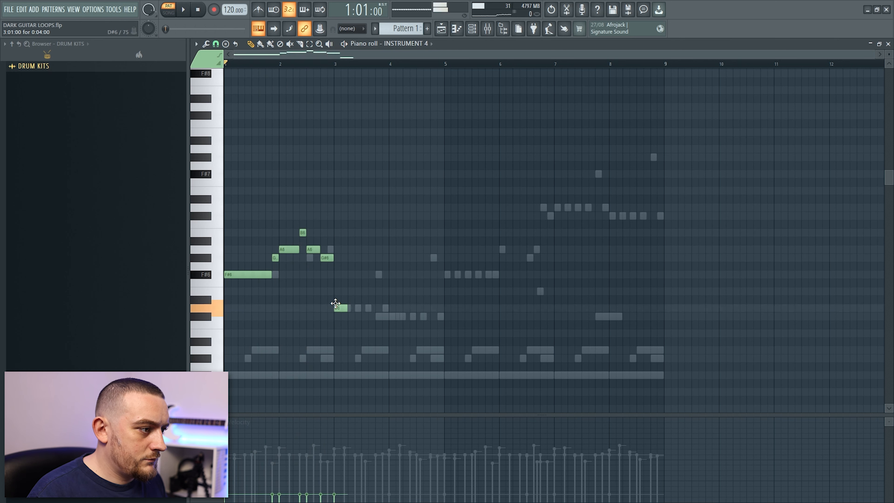
- Lengthen the D6 at the start of bar 3 to 12 steps and add a C#6 at the start of bar 4
{"action": "key", "text": "space"}
{"action": "left_click_drag", "start_coordinate": [347, 308], "coordinate": [374, 311]}
{"action": "left_click", "coordinate": [391, 317]}
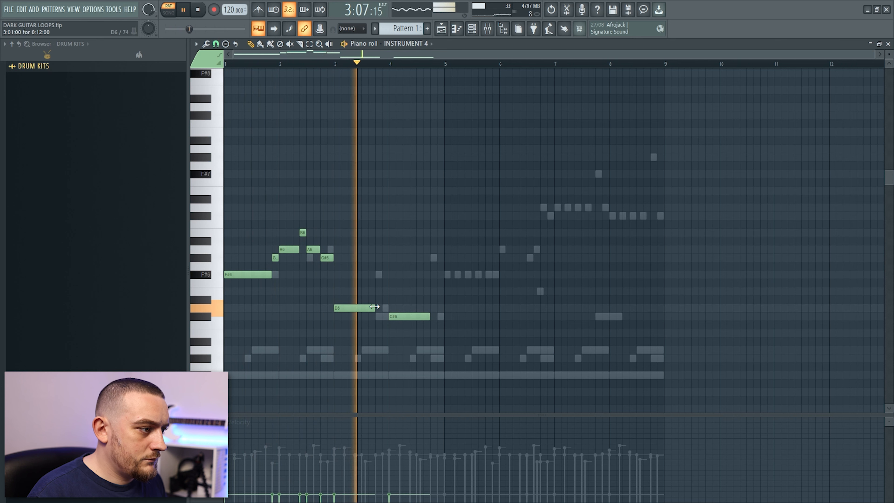
- Fill the end of bar 3 with two-step F#6 and D6 notes, and end bar 4 with a six-step G#6 after a ten-step C#6
{"action": "key", "text": "space"}
{"action": "left_click", "coordinate": [377, 292]}
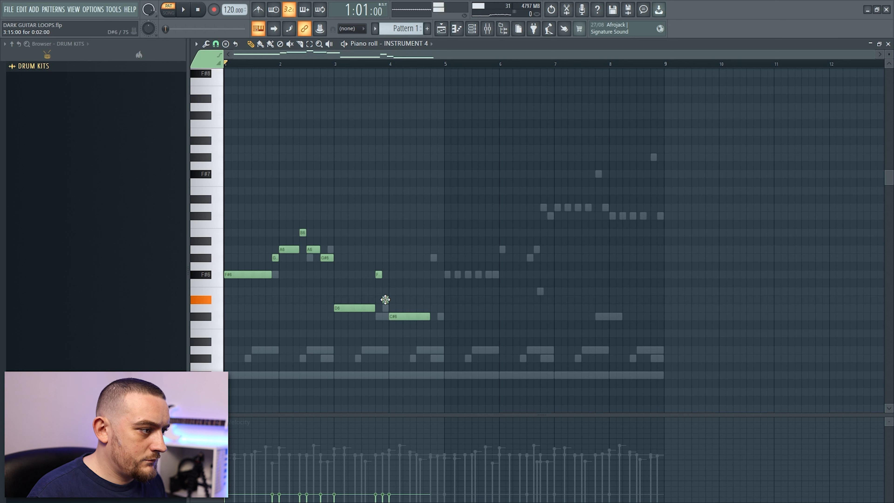
{"action": "left_click", "coordinate": [386, 307]}
{"action": "key", "text": "space"}
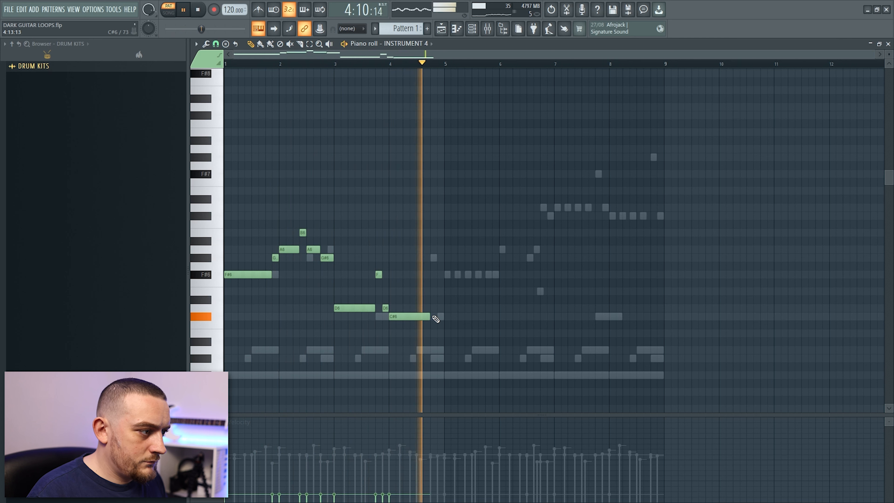
{"action": "key", "text": "space"}
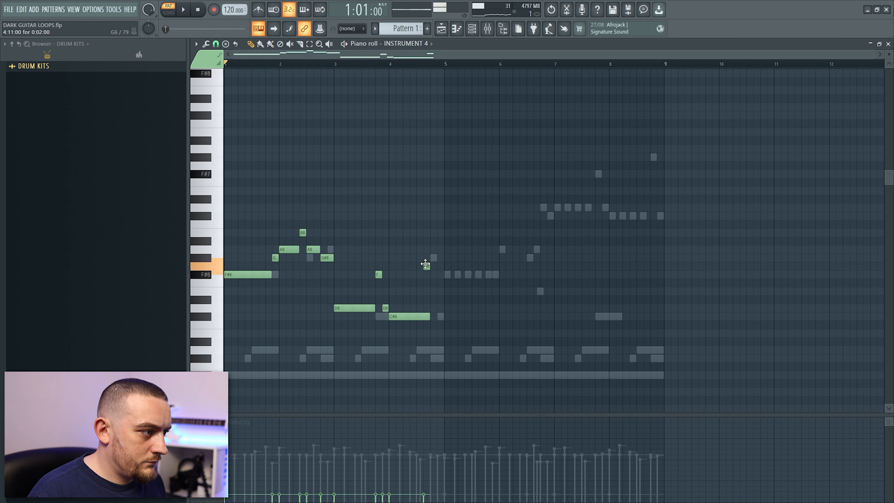
{"action": "key", "text": "space"}
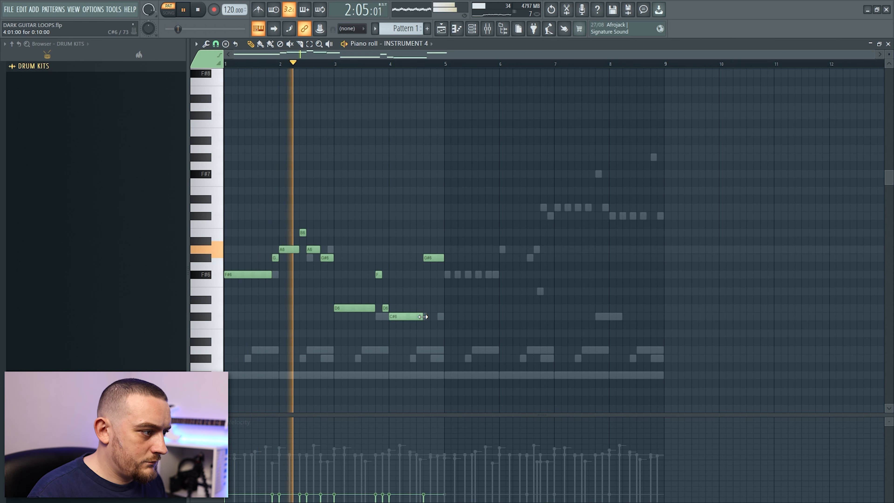
- Duplicate the four-bar lead into bars 5 to 8 and raise the copied notes in bars 7 and 8 by one octave
{"action": "key", "text": "ctrl+a"}
{"action": "key", "text": "ctrl+b"}
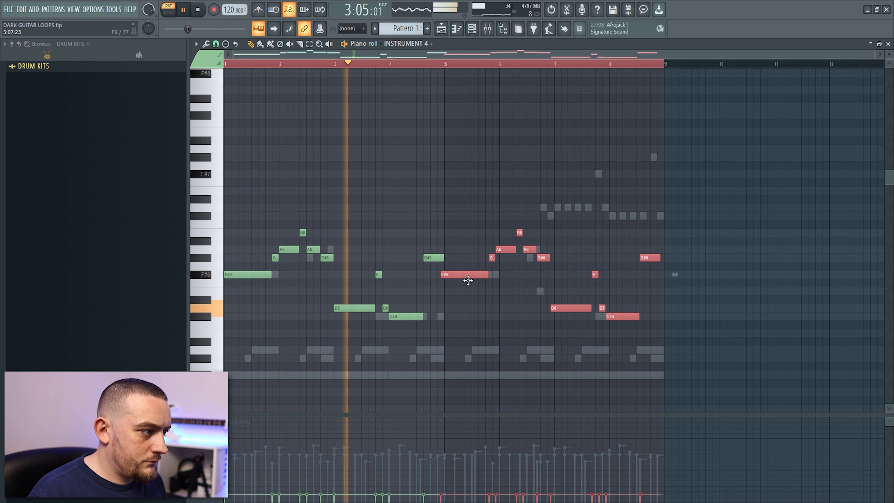
{"action": "left_click", "coordinate": [473, 303]}
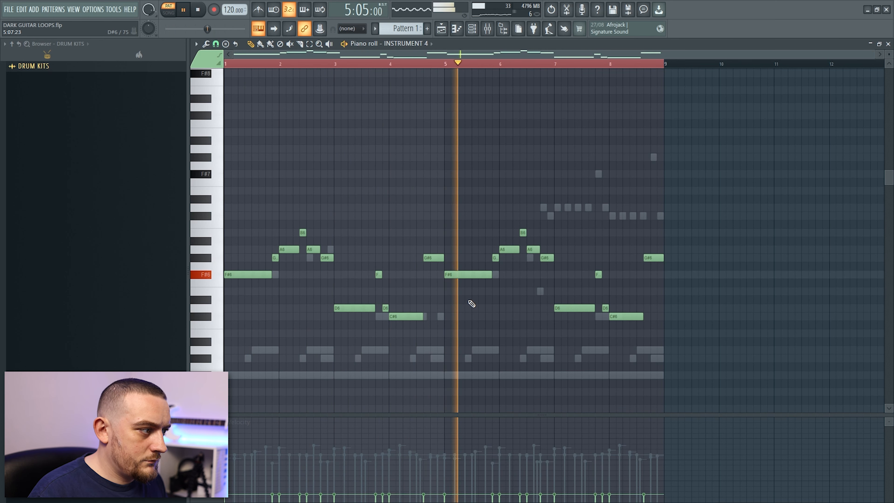
{"action": "left_click_drag", "start_coordinate": [573, 344], "coordinate": [703, 240]}
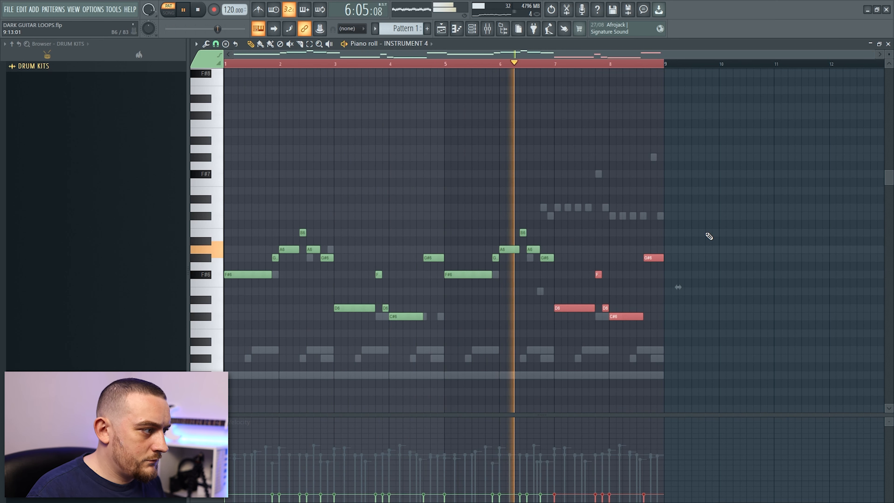
{"action": "key", "text": "ctrl+Up"}
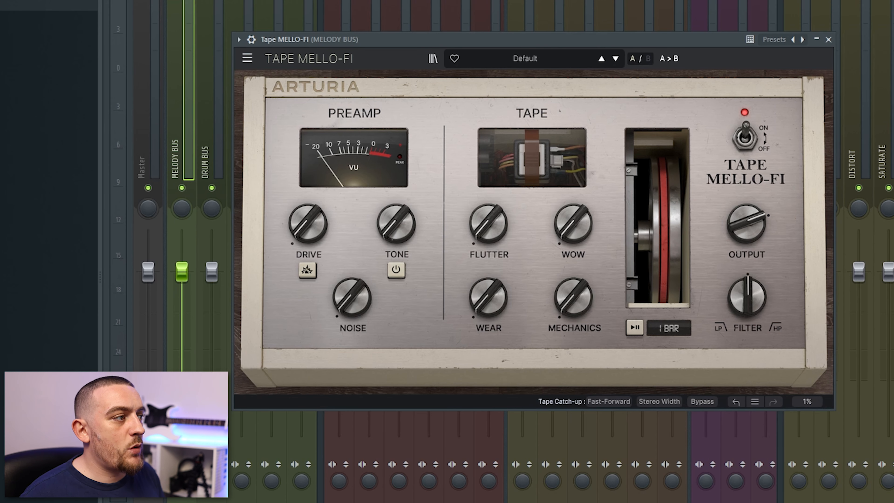
- Raise the flutter of Tape MELLO-FI on the melody bus and enable its tone control at about 0.51
{"action": "left_click_drag", "start_coordinate": [489, 225], "coordinate": [488, 211]}
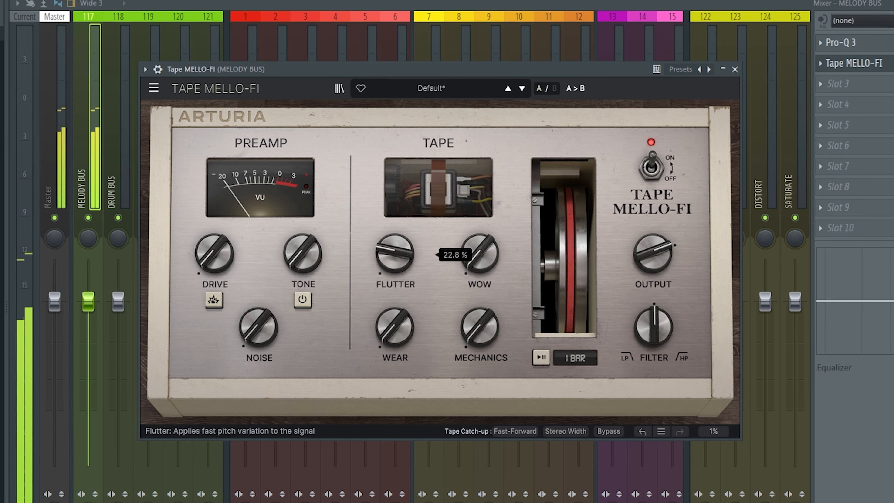
{"action": "left_click", "coordinate": [303, 300]}
{"action": "left_click_drag", "start_coordinate": [303, 254], "coordinate": [303, 246]}
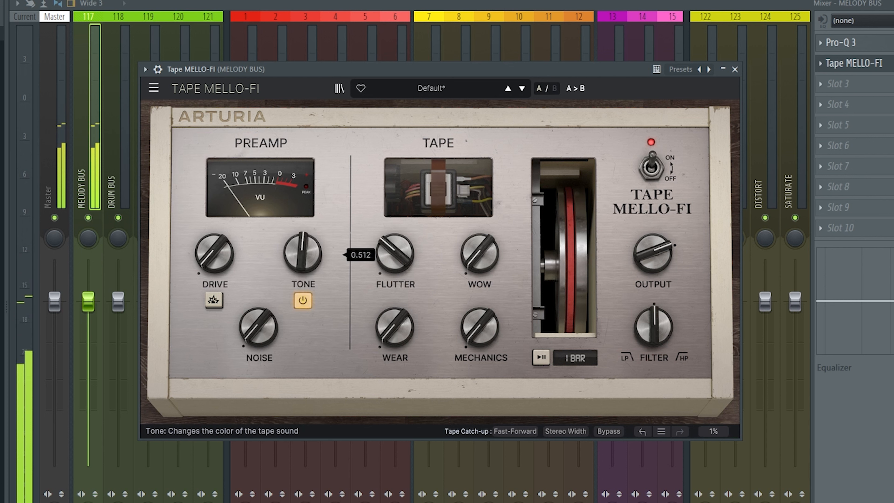
- Enable the switch below Drive in the preamp section, set the drive to about 24%, and lower the tone
{"action": "left_click", "coordinate": [214, 300]}
{"action": "left_click_drag", "start_coordinate": [215, 253], "coordinate": [215, 251]}
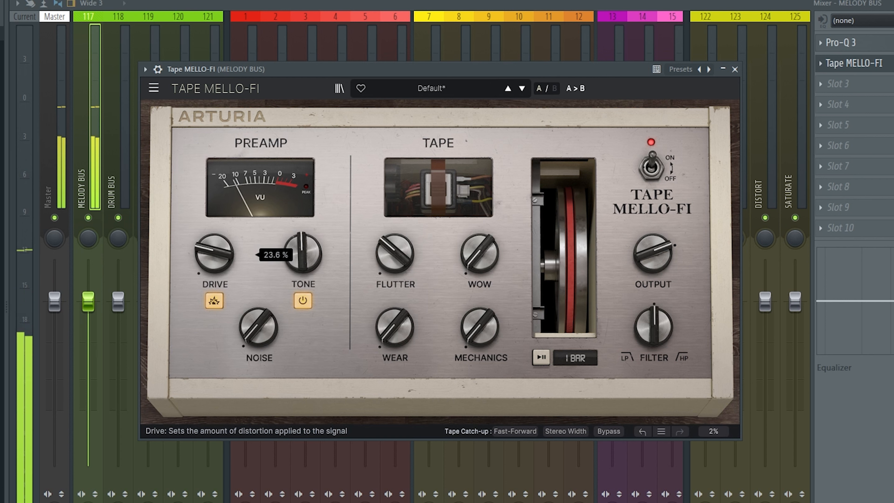
{"action": "left_click_drag", "start_coordinate": [303, 252], "coordinate": [302, 262]}
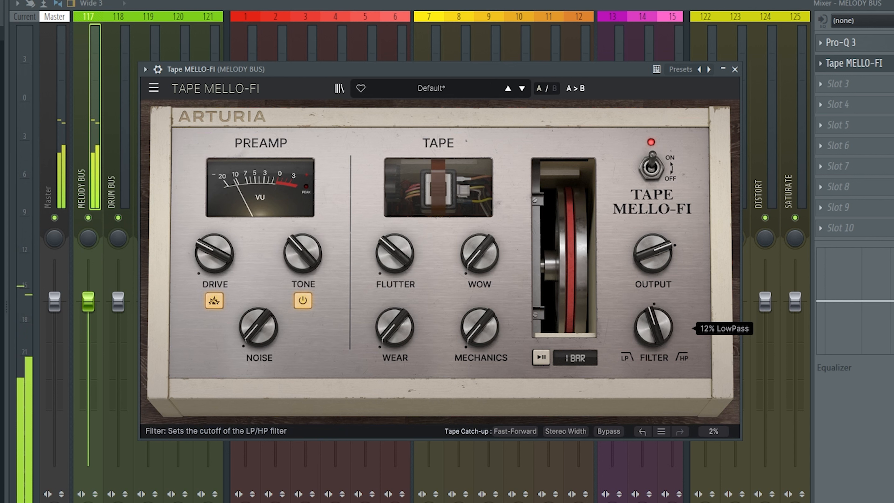
- Set the tape effect's filter to about 12% LowPass, raise its wow and wear slightly, and close the plugin
{"action": "left_click_drag", "start_coordinate": [653, 327], "coordinate": [654, 331]}
{"action": "left_click_drag", "start_coordinate": [480, 253], "coordinate": [474, 252]}
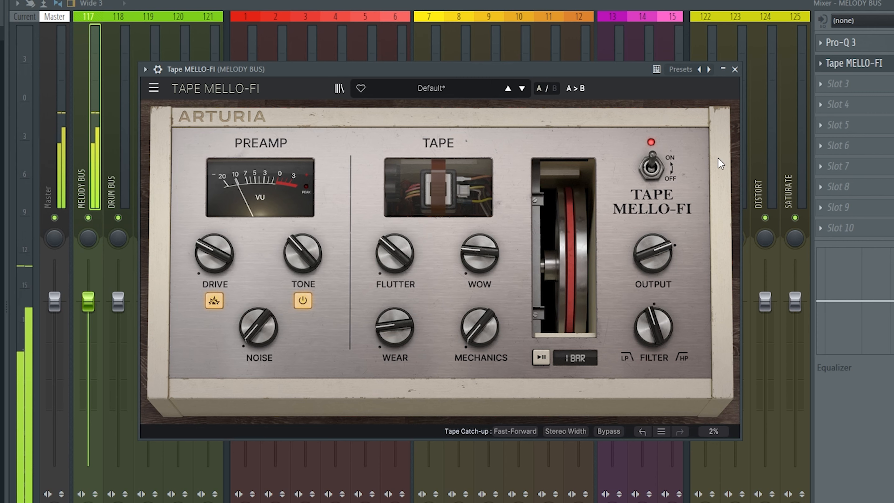
{"action": "left_click", "coordinate": [735, 69]}
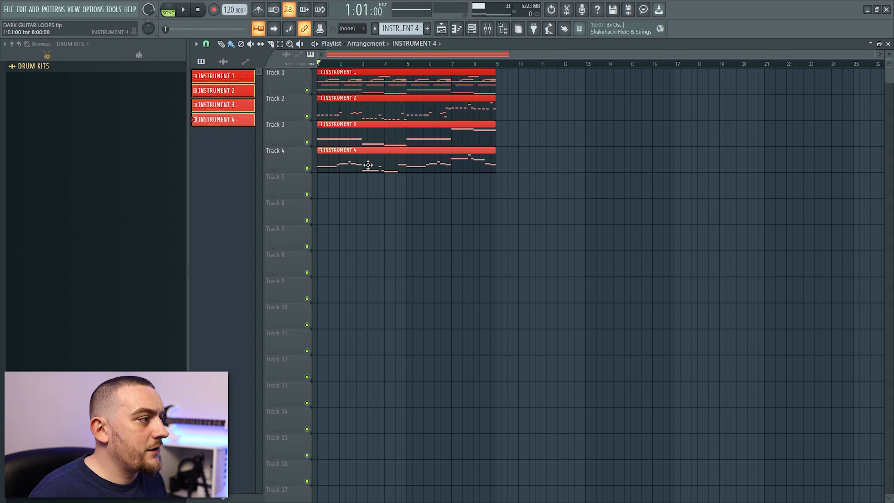
- Move the INSTRUMENT 4 clip to bar 9 and duplicate the INSTRUMENT 1, 2 and 3 clips into bars 9 to 16
{"action": "left_click_drag", "start_coordinate": [368, 164], "coordinate": [533, 162]}
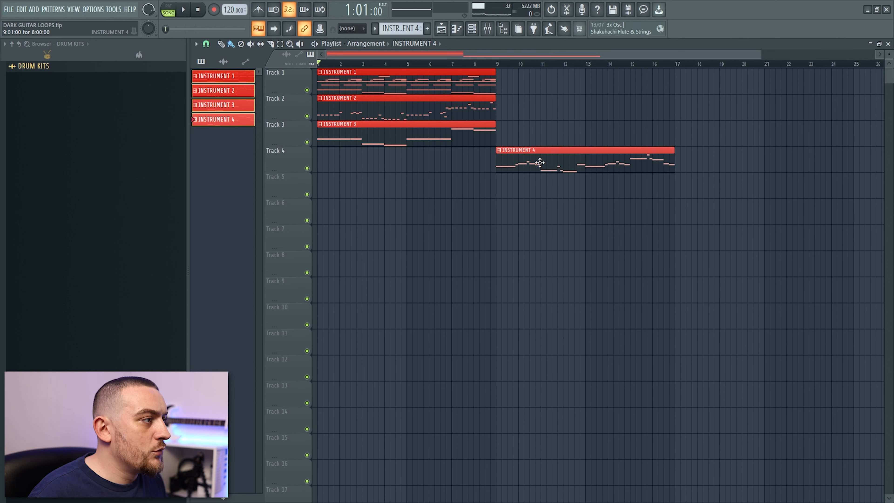
{"action": "left_click_drag", "start_coordinate": [506, 124], "coordinate": [433, 70]}
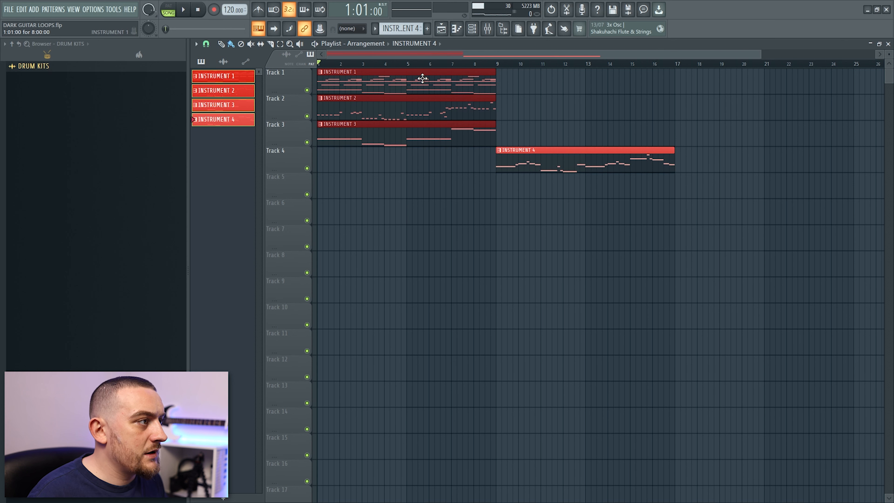
{"action": "key", "text": "ctrl+b"}
{"action": "left_click", "coordinate": [420, 233]}
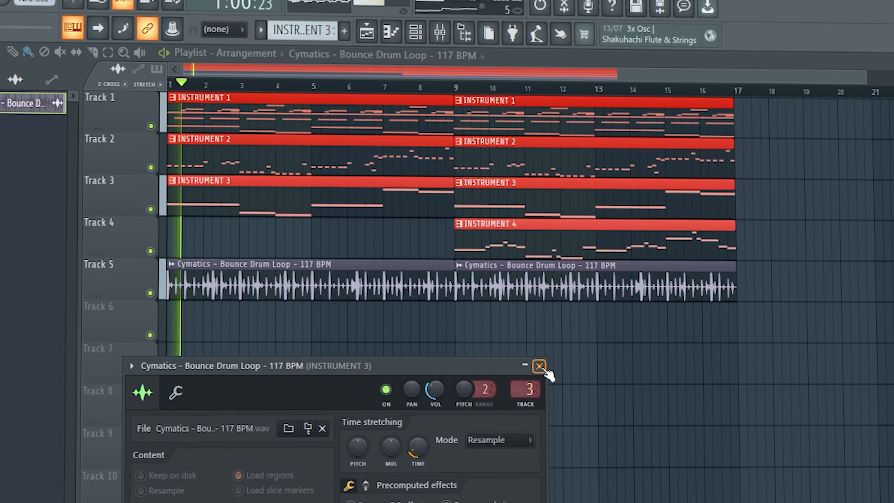
- Close the channel settings of the Cymatics Bounce Drum Loop sample
{"action": "left_click", "coordinate": [540, 365]}
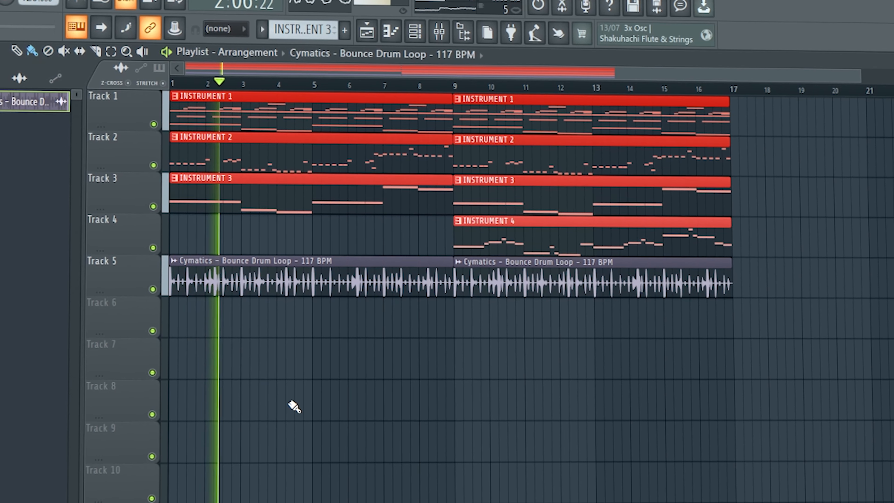